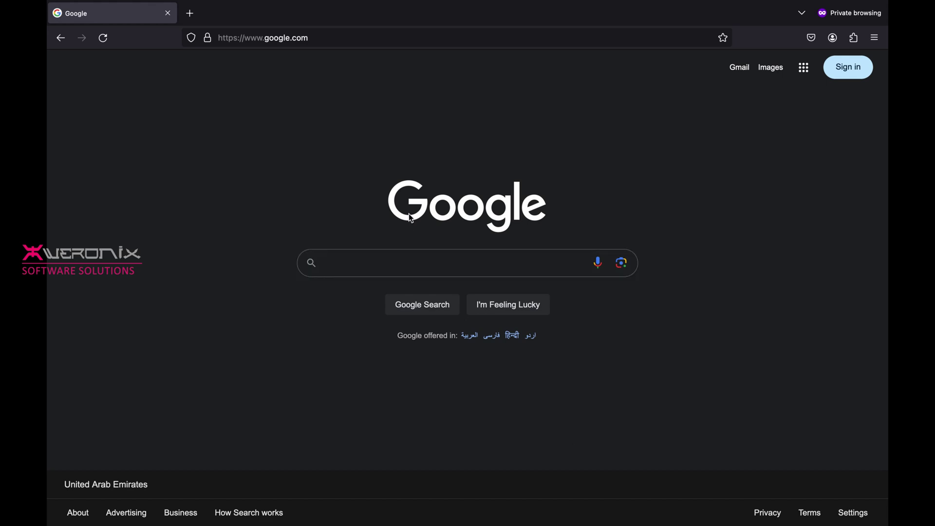
- Search Google for 'cepstral text to speech for mac'
{"action": "left_click", "coordinate": [411, 269]}
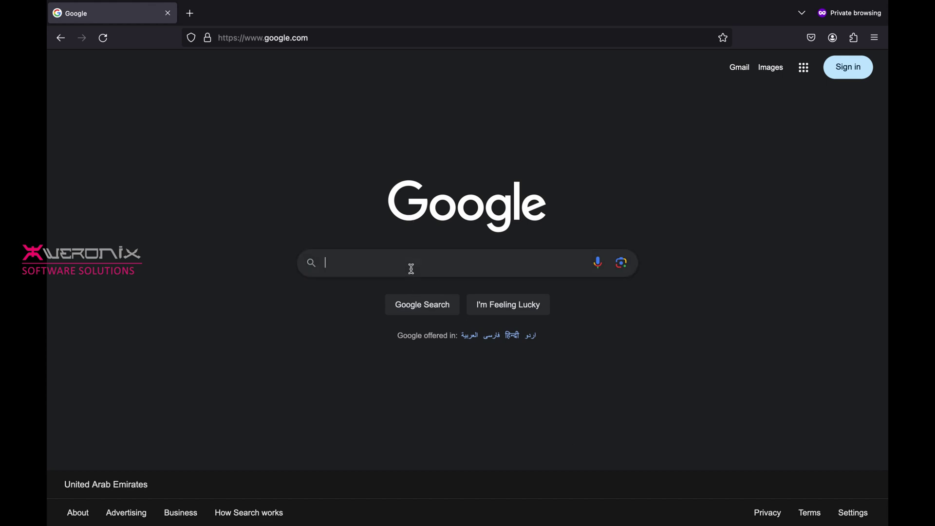
{"action": "type", "text": "ce"}
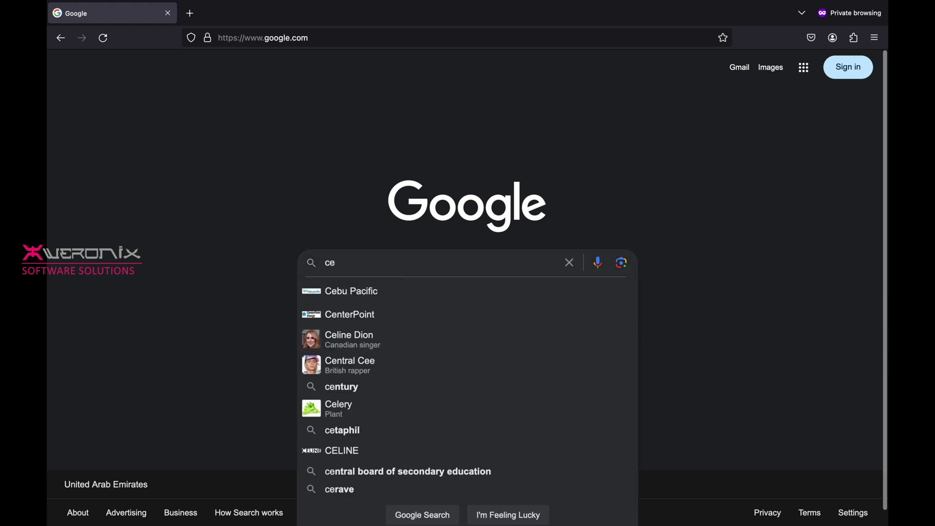
{"action": "type", "text": "psttr"}
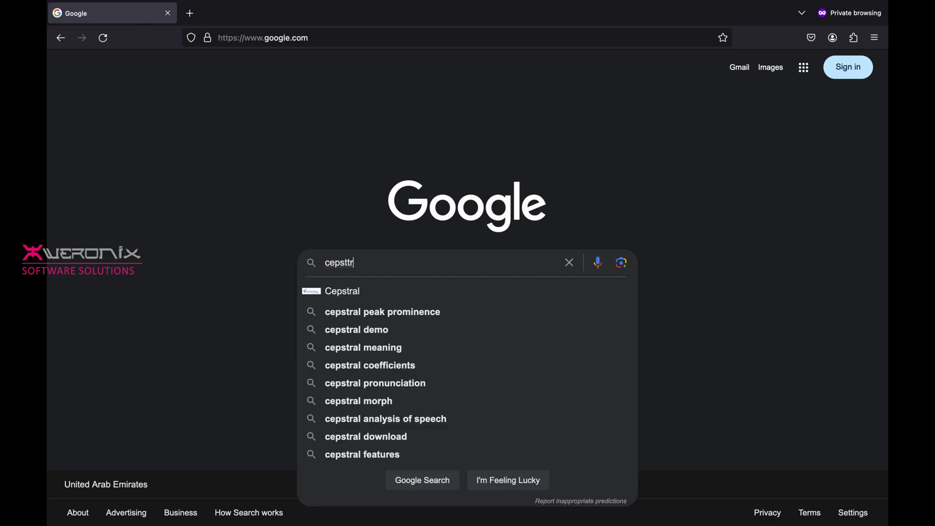
{"action": "type", "text": "l"}
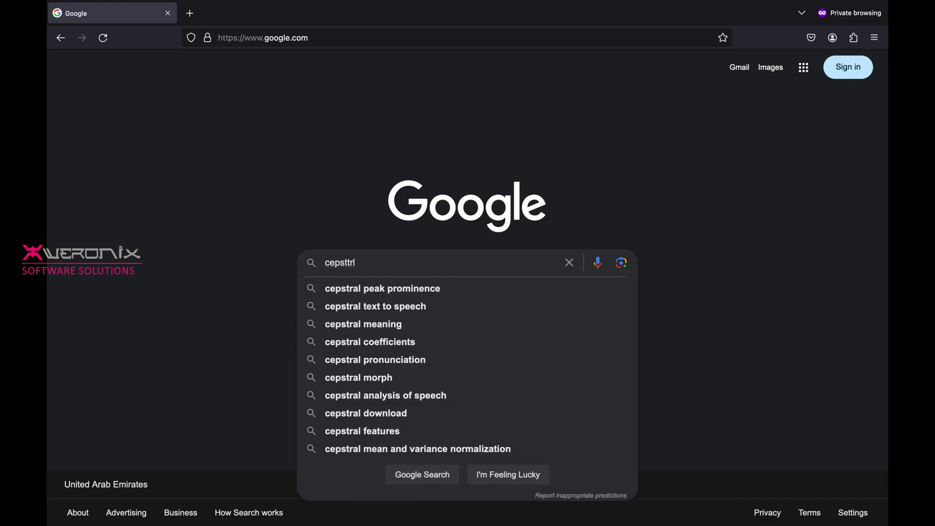
{"action": "key", "text": "Down"}
{"action": "key", "text": "Down"}
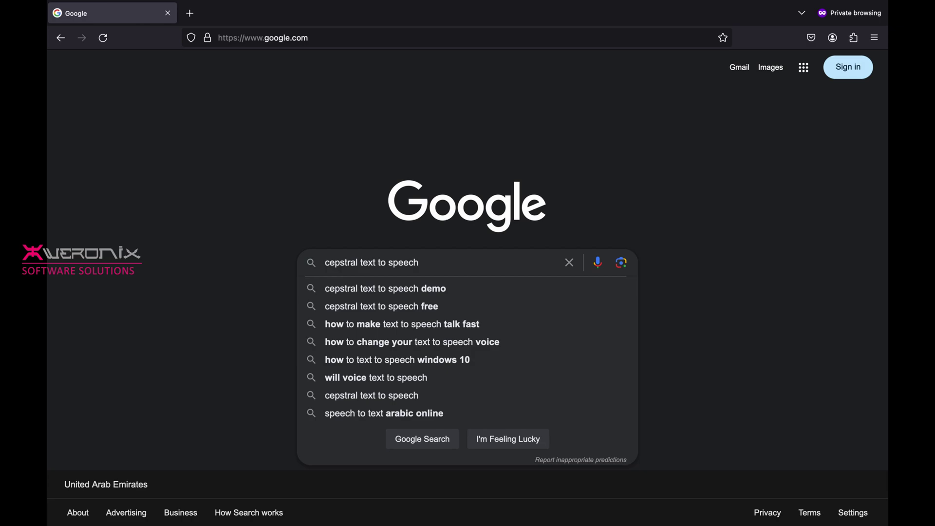
{"action": "type", "text": "forr =="}
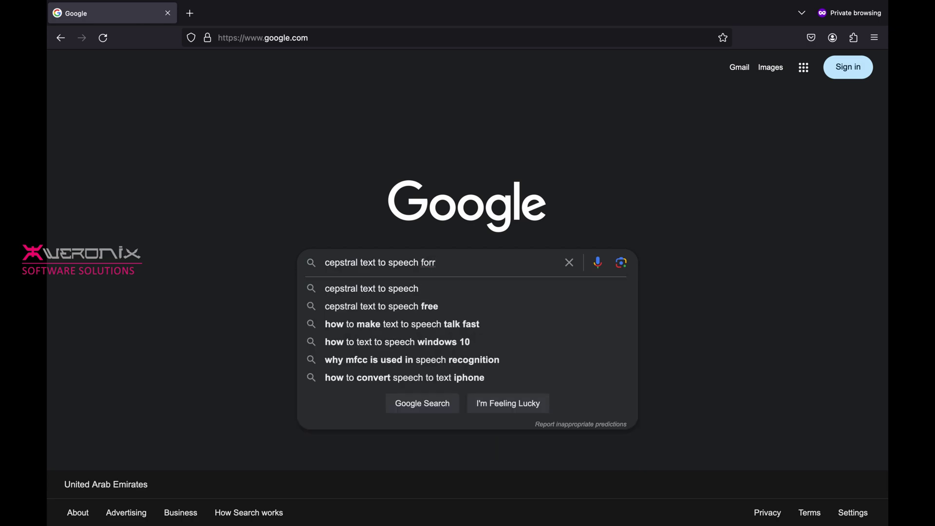
{"action": "key", "text": "BackSpace"}
{"action": "key", "text": "BackSpace"}
{"action": "key", "text": "BackSpace"}
{"action": "key", "text": "BackSpace"}
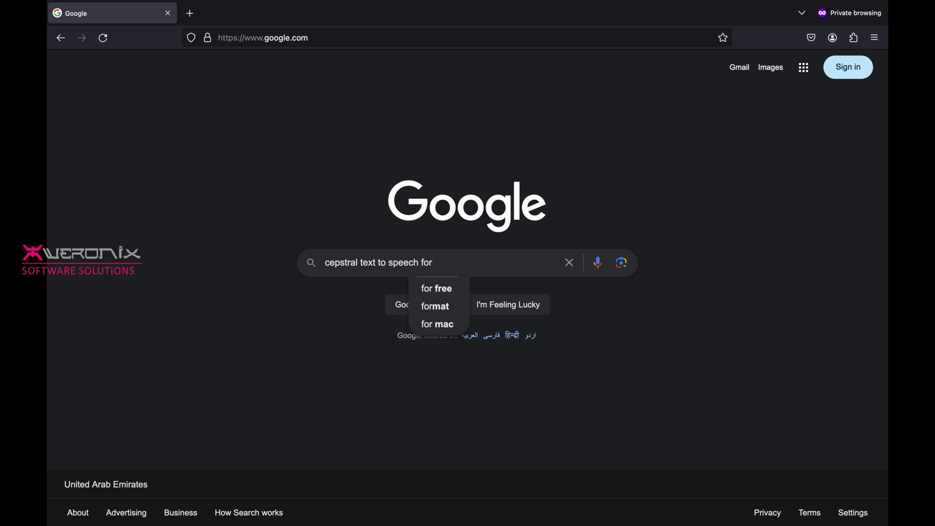
{"action": "type", "text": "mac"}
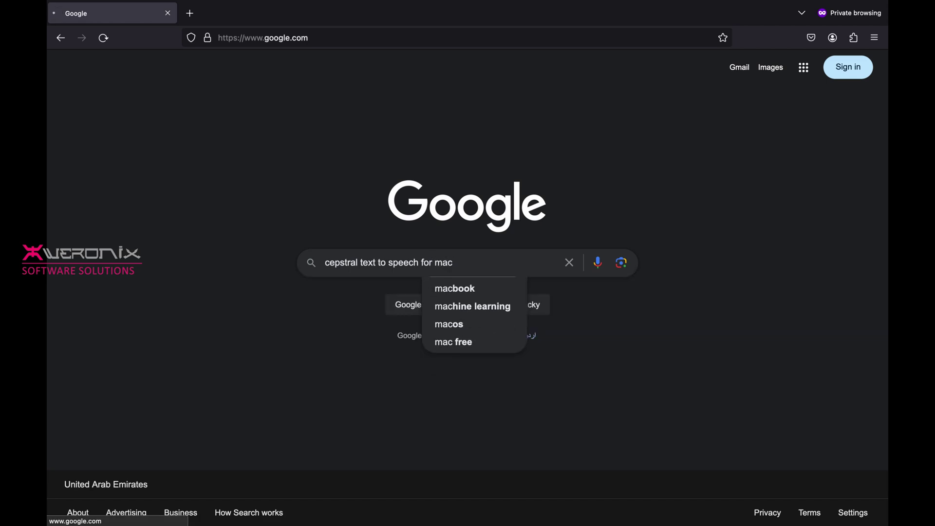
{"action": "key", "text": "Return"}
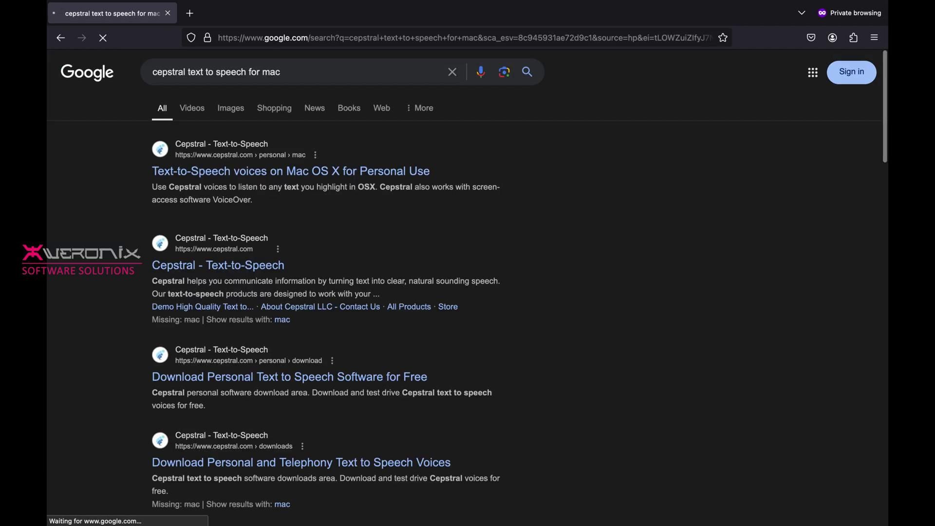
{"action": "left_click", "coordinate": [255, 176]}
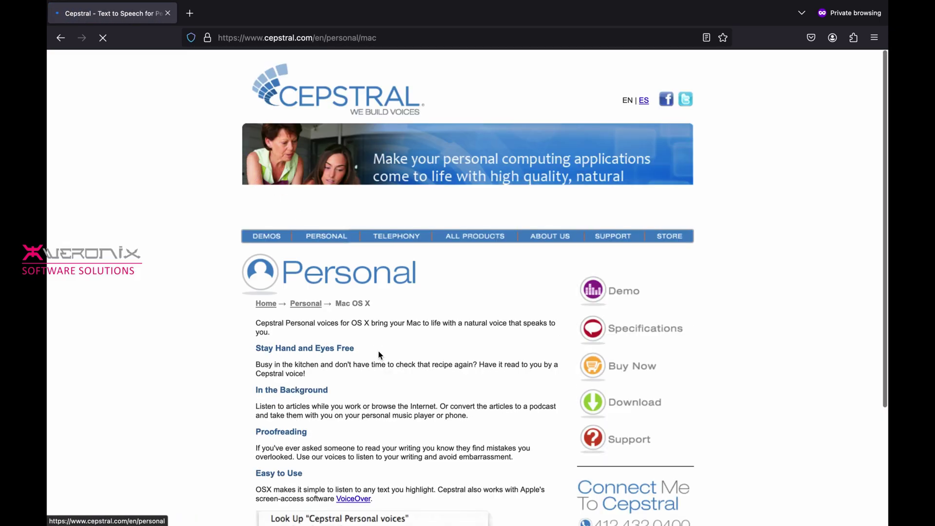
{"action": "scroll", "coordinate": [379, 364], "scroll_direction": "down", "scroll_amount": 3}
{"action": "scroll", "coordinate": [380, 363], "scroll_direction": "down", "scroll_amount": 1}
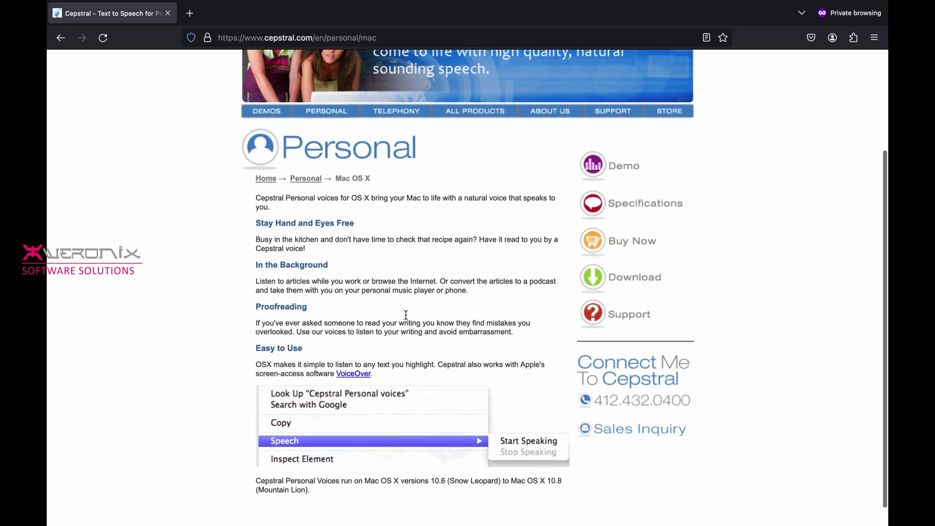
{"action": "left_click", "coordinate": [619, 278]}
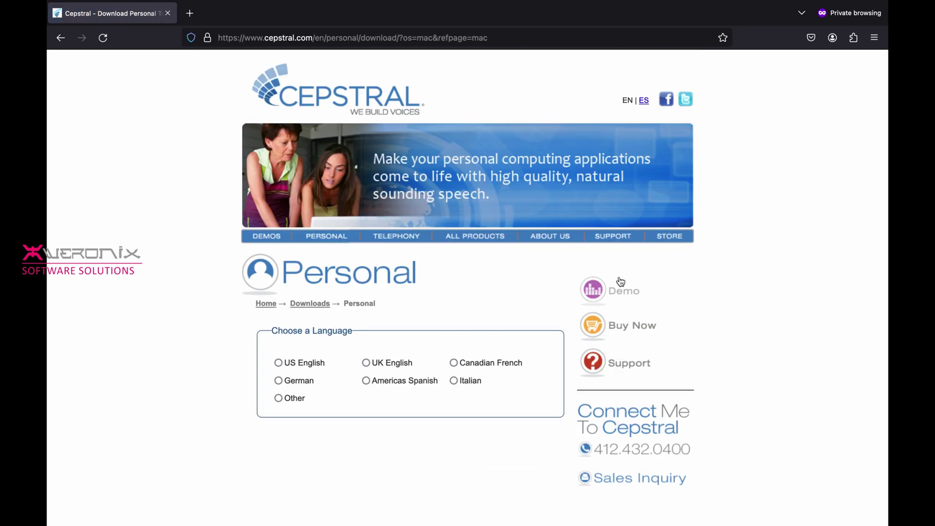
- Choose the US English David voice on Cepstral's personal downloads page
{"action": "scroll", "coordinate": [488, 292], "scroll_direction": "down", "scroll_amount": 1}
{"action": "scroll", "coordinate": [261, 348], "scroll_direction": "up", "scroll_amount": 1}
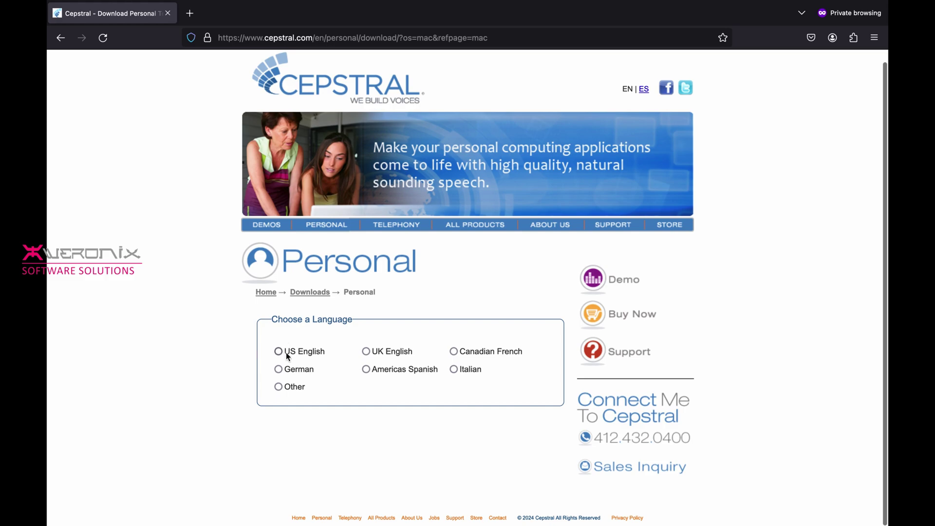
{"action": "left_click", "coordinate": [282, 354]}
{"action": "scroll", "coordinate": [282, 355], "scroll_direction": "down", "scroll_amount": 5}
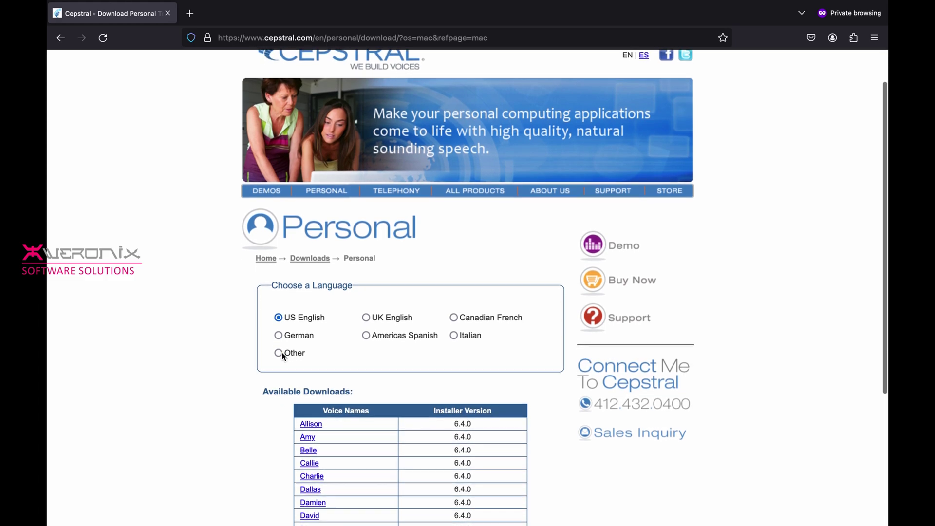
{"action": "scroll", "coordinate": [282, 355], "scroll_direction": "down", "scroll_amount": 4}
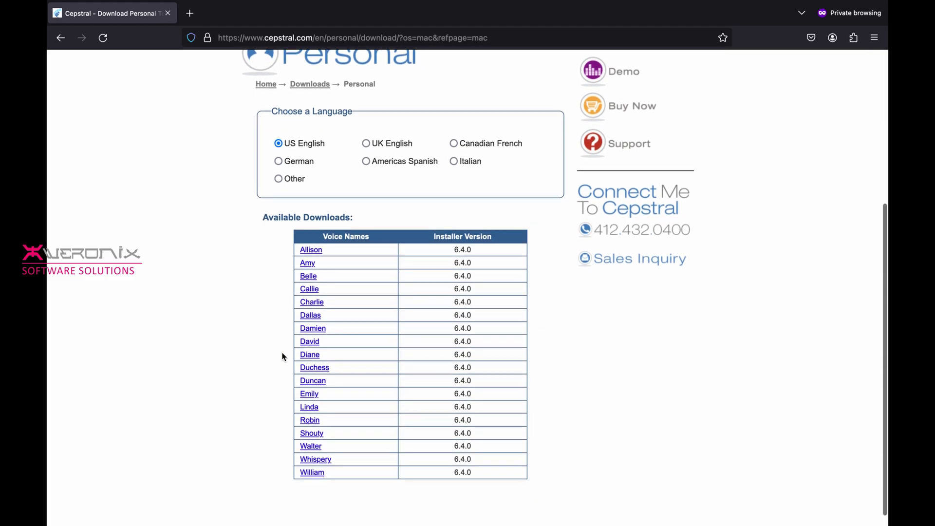
{"action": "left_click", "coordinate": [315, 345]}
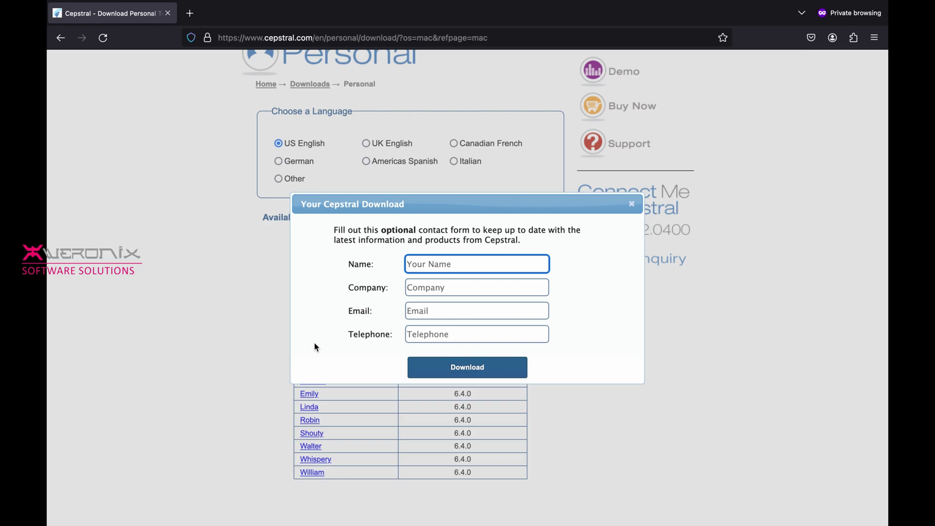
- Download Cepstral_David_macosx_6.4.0.dmg without the contact form and confirm it finished
{"action": "left_click", "coordinate": [446, 372]}
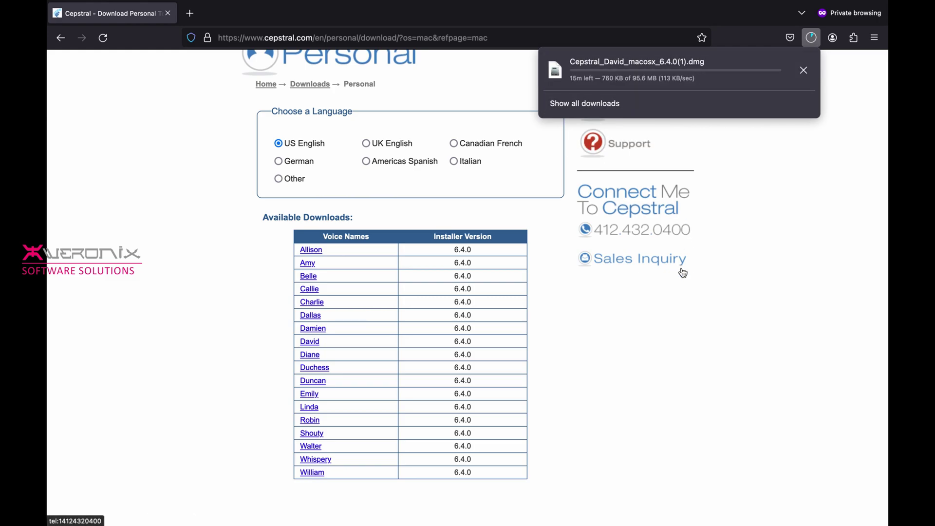
{"action": "left_click", "coordinate": [659, 351]}
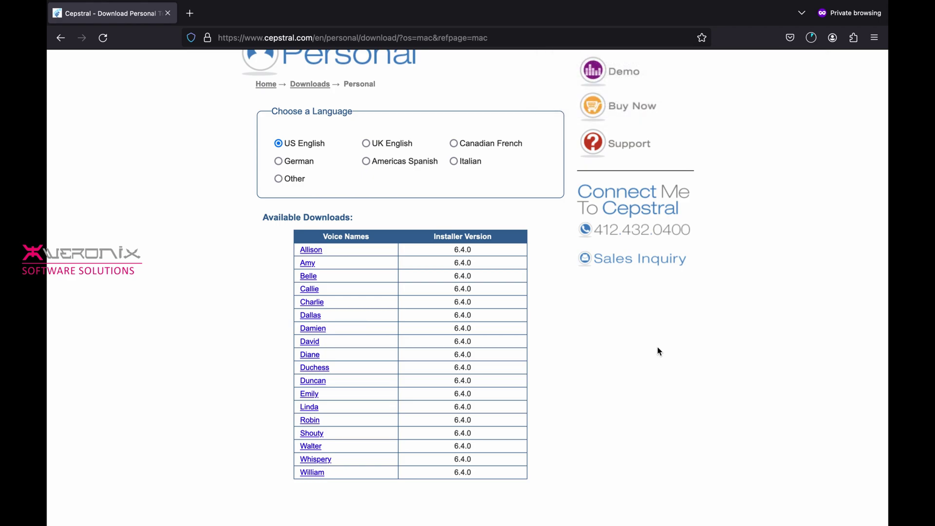
{"action": "scroll", "coordinate": [658, 350], "scroll_direction": "down", "scroll_amount": 1}
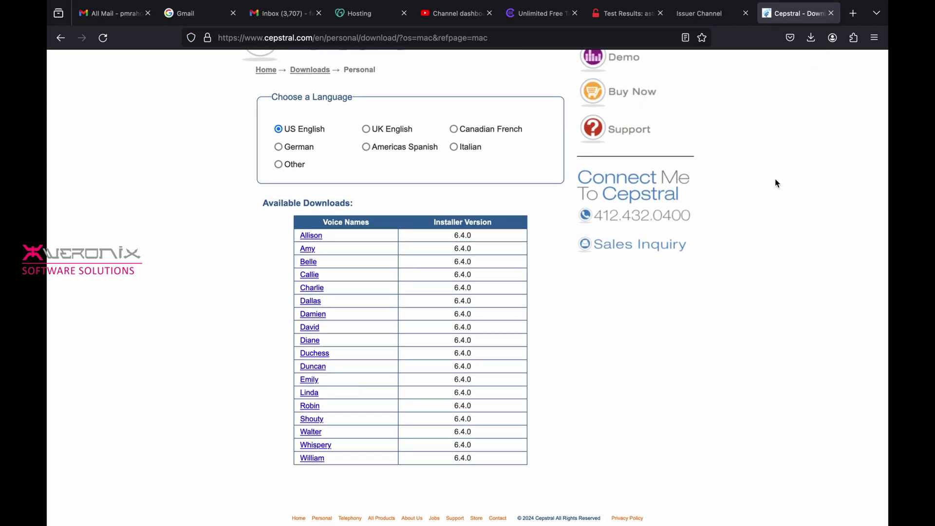
{"action": "left_click", "coordinate": [812, 39]}
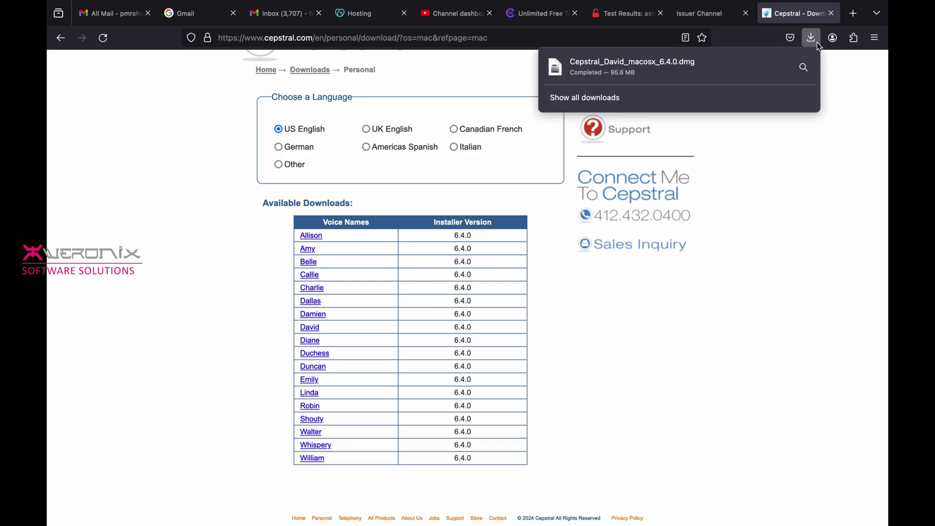
- Launch the Install Cepstral David 6.4.0 package from the disk image and accept the licence
{"action": "left_click", "coordinate": [725, 78]}
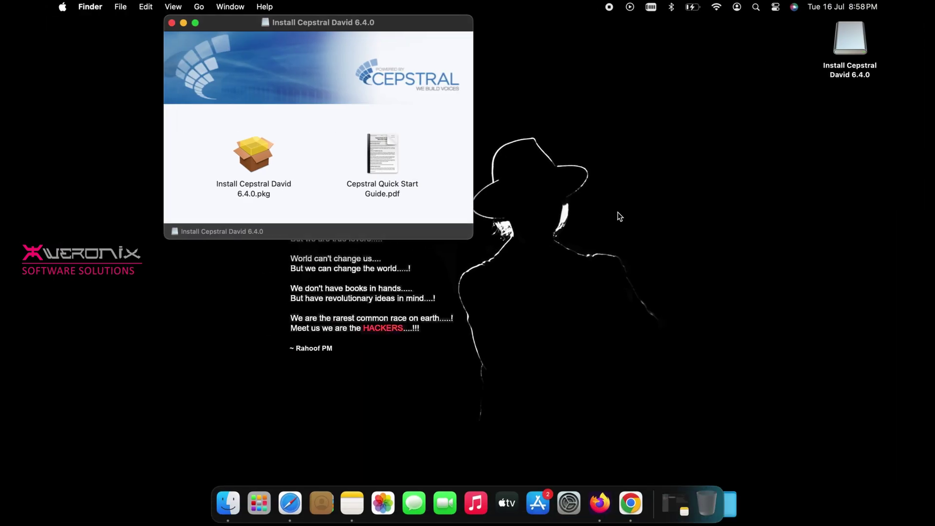
{"action": "double_click", "coordinate": [253, 167]}
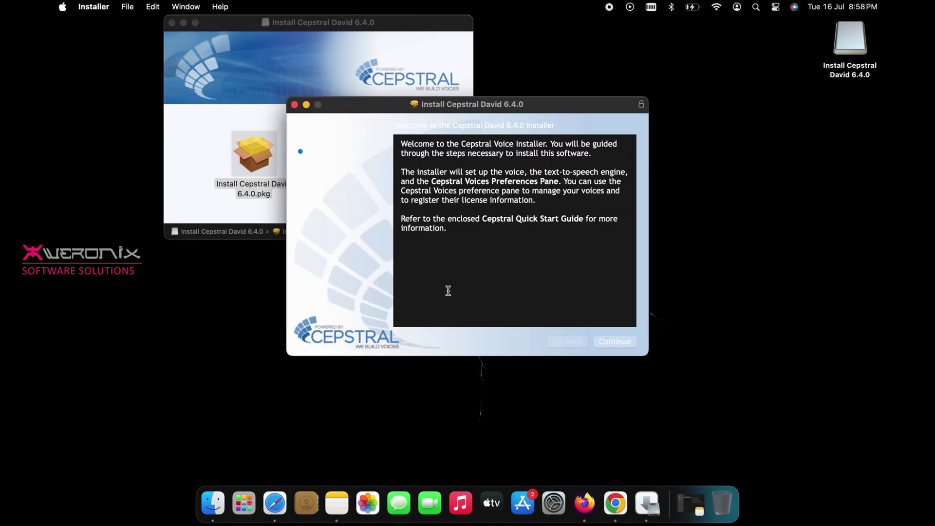
{"action": "left_click", "coordinate": [618, 344]}
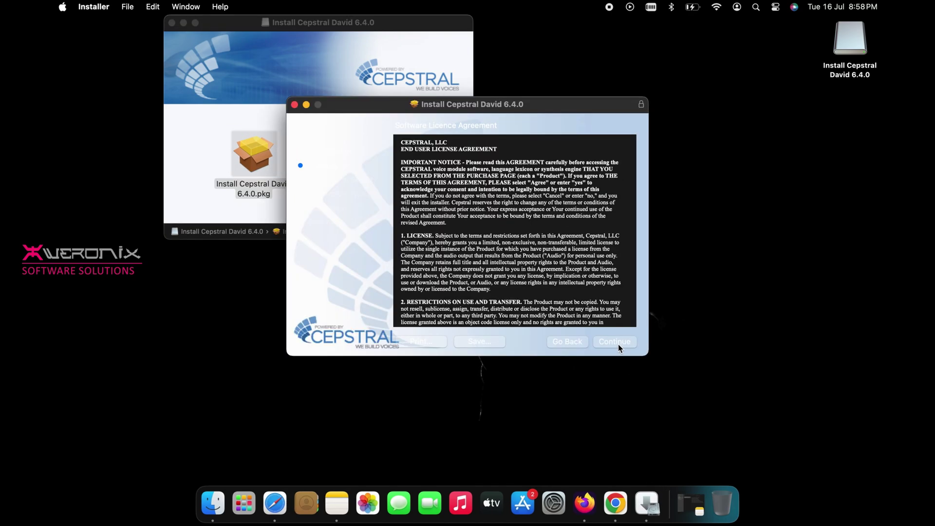
{"action": "scroll", "coordinate": [544, 298], "scroll_direction": "down", "scroll_amount": 1}
{"action": "scroll", "coordinate": [544, 298], "scroll_direction": "down", "scroll_amount": 20}
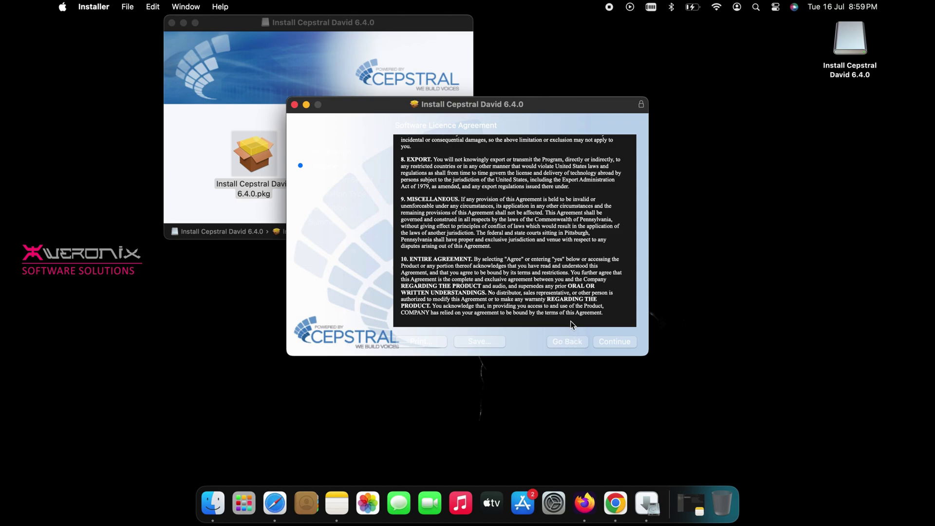
{"action": "key", "text": "super+p"}
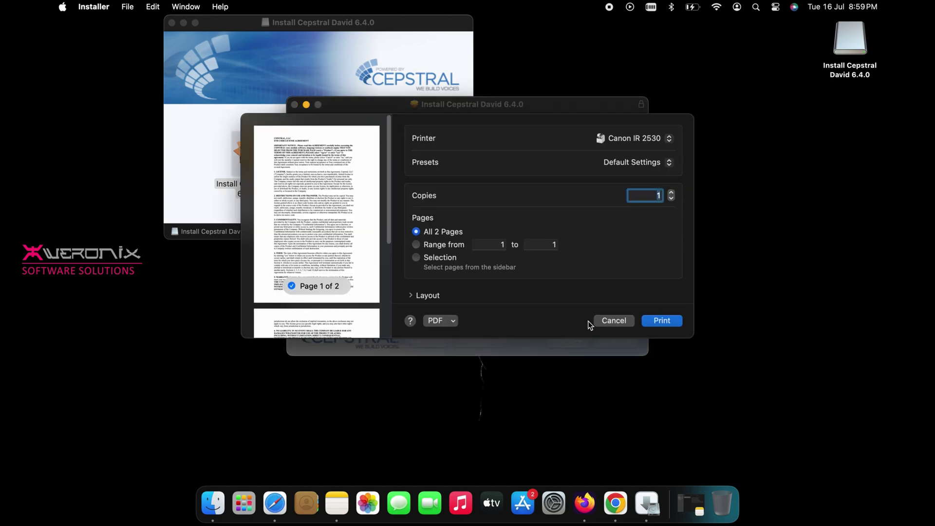
{"action": "left_click", "coordinate": [595, 321]}
{"action": "left_click", "coordinate": [620, 343]}
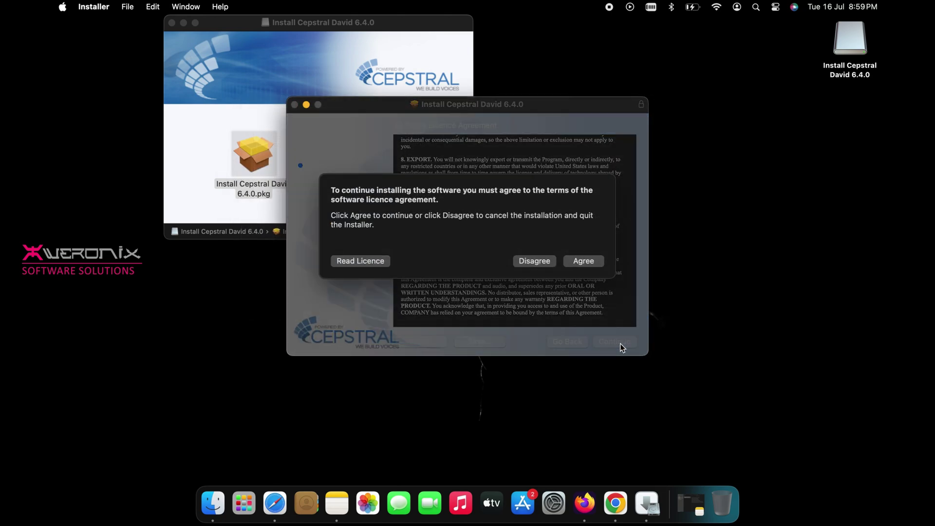
{"action": "left_click", "coordinate": [586, 261]}
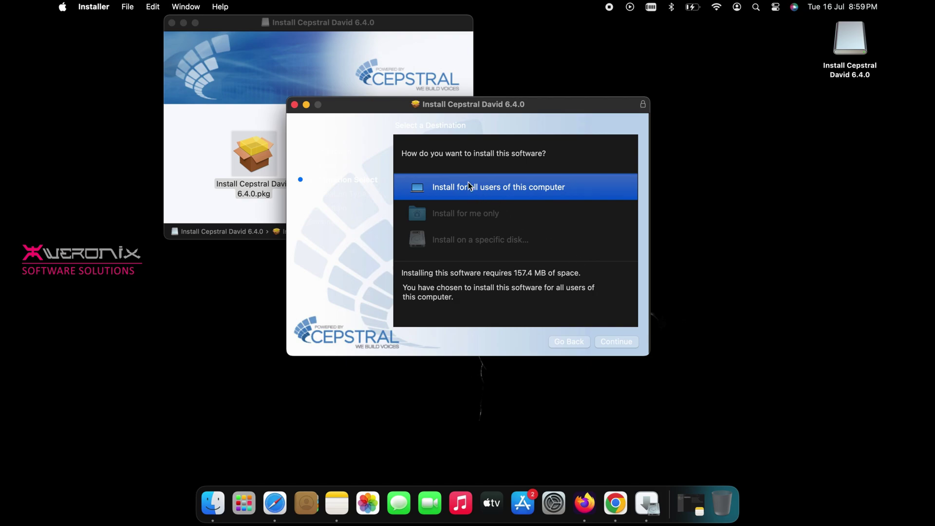
- Install David 6.4.0 for all users with the admin password, then move the installer to the Bin
{"action": "left_click", "coordinate": [616, 342]}
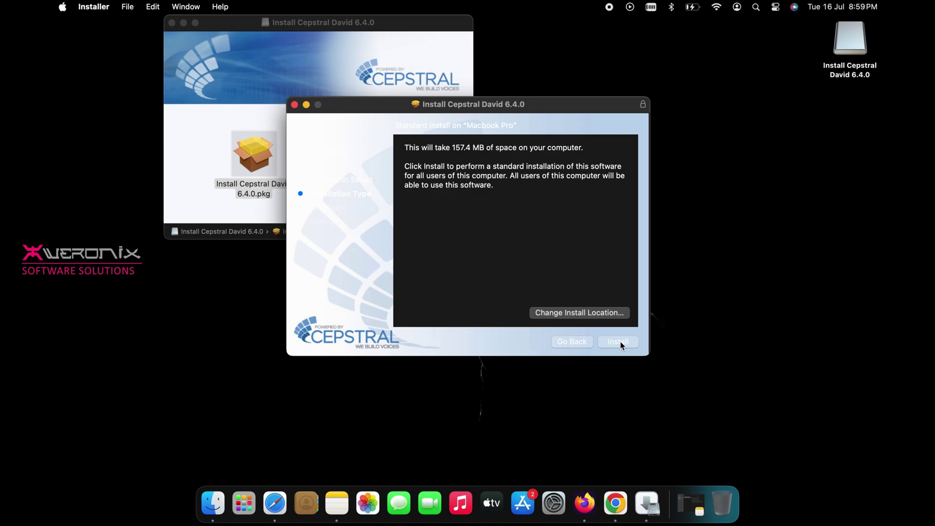
{"action": "left_click", "coordinate": [619, 341]}
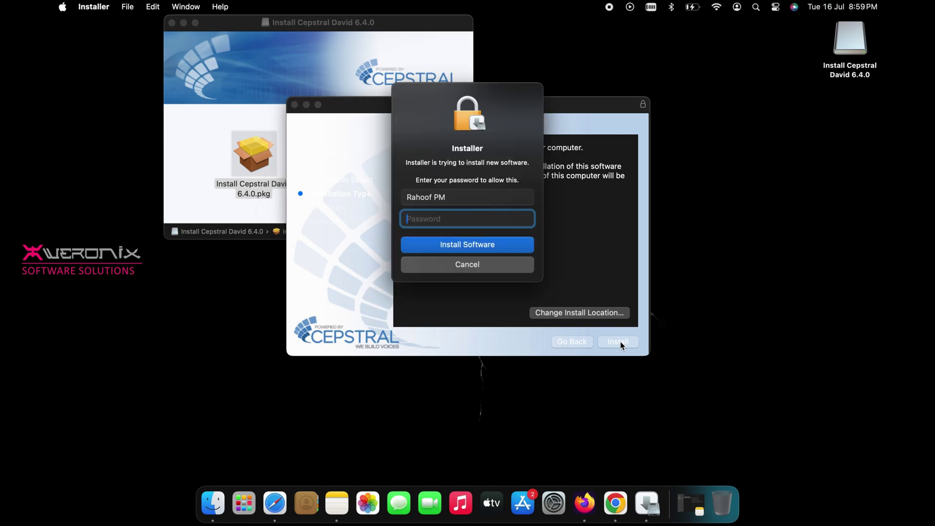
{"action": "type", "text": "••••••••••"}
{"action": "left_click", "coordinate": [465, 247]}
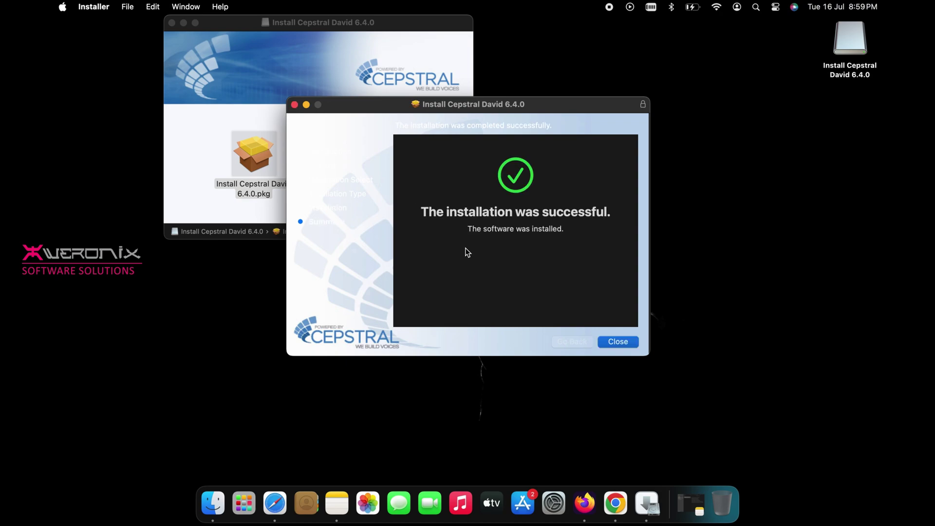
{"action": "left_click", "coordinate": [626, 340]}
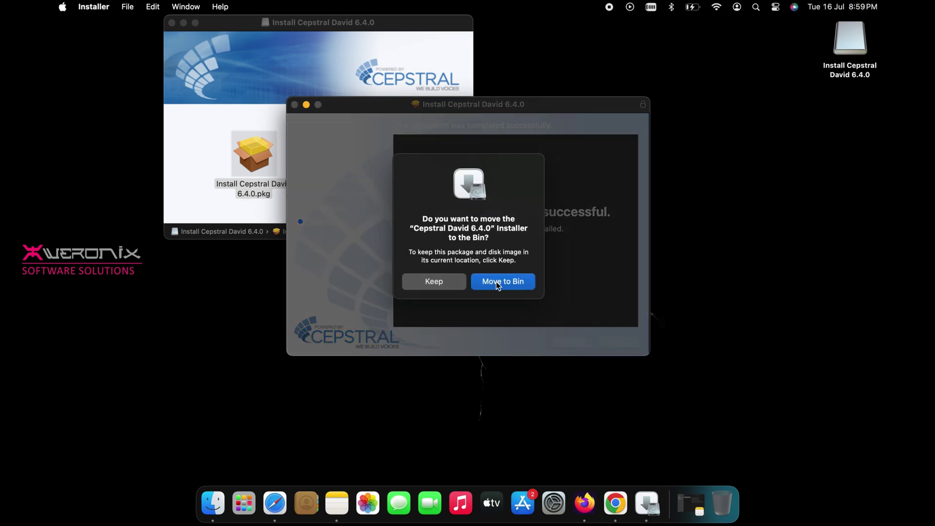
{"action": "left_click", "coordinate": [496, 281]}
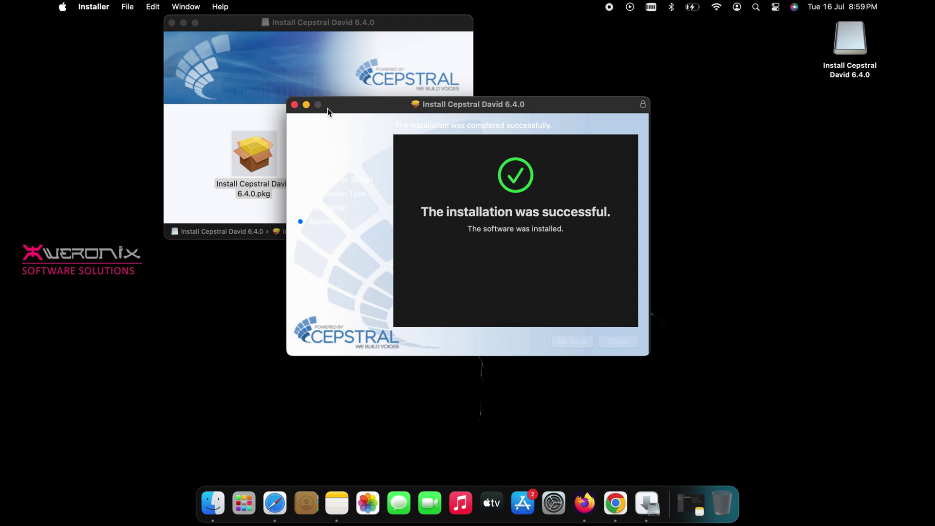
{"action": "left_click", "coordinate": [294, 104]}
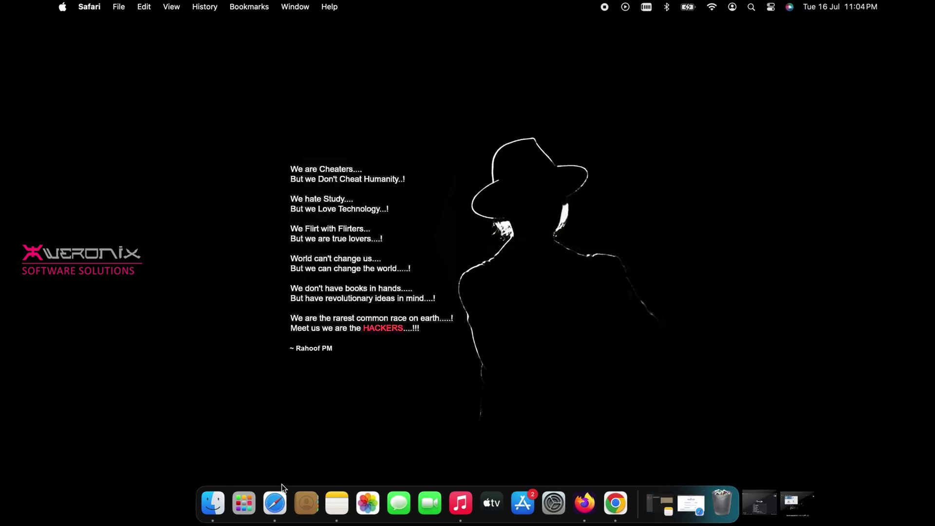
- Download the recommended Universal dmg of Audacity 3.6.0 from the Audacity download page
{"action": "left_click", "coordinate": [276, 501]}
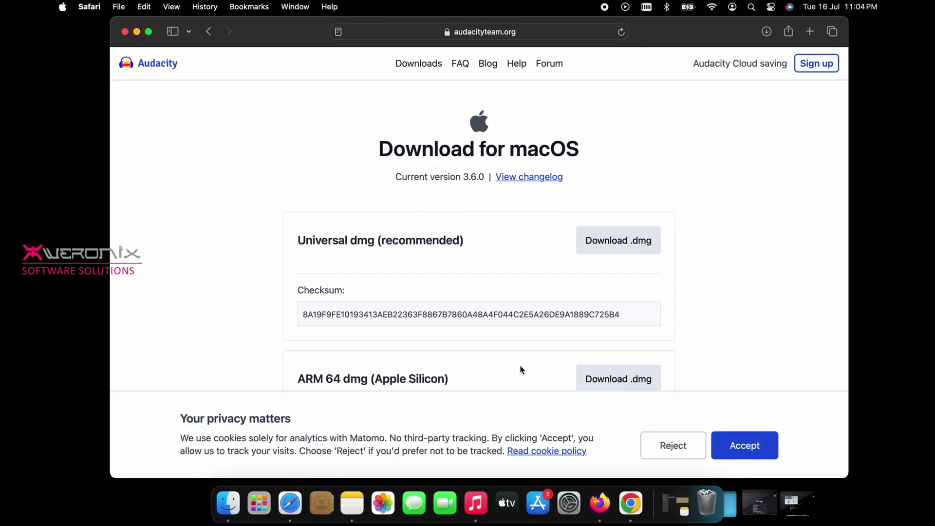
{"action": "left_click", "coordinate": [486, 27]}
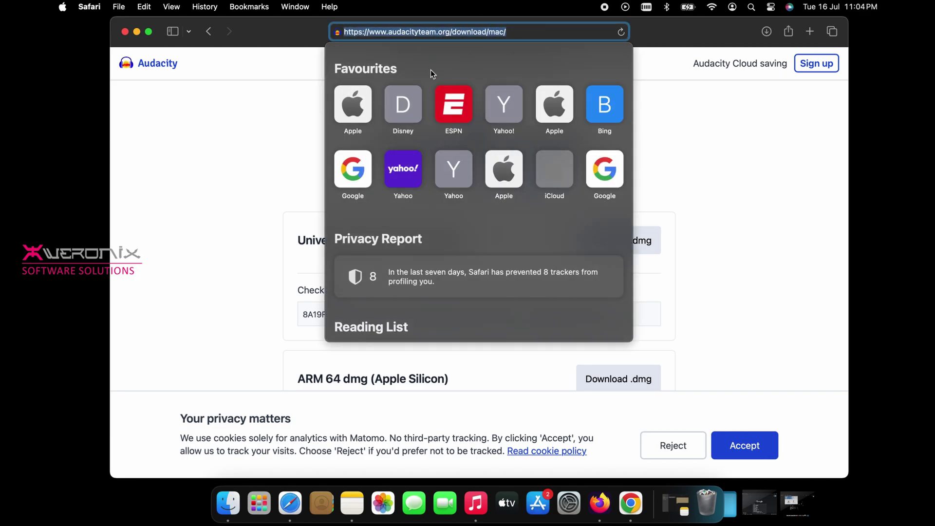
{"action": "left_click", "coordinate": [267, 151]}
{"action": "scroll", "coordinate": [533, 264], "scroll_direction": "down", "scroll_amount": 2}
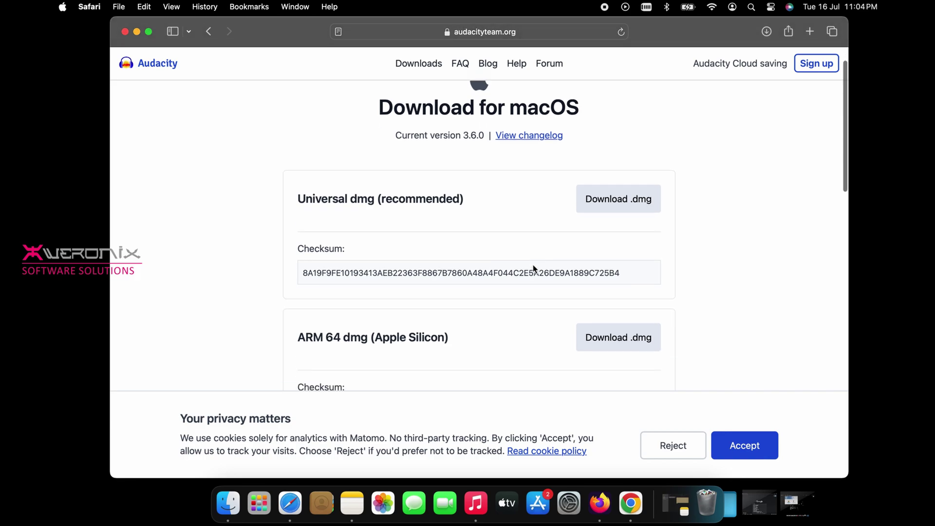
{"action": "left_click", "coordinate": [621, 208]}
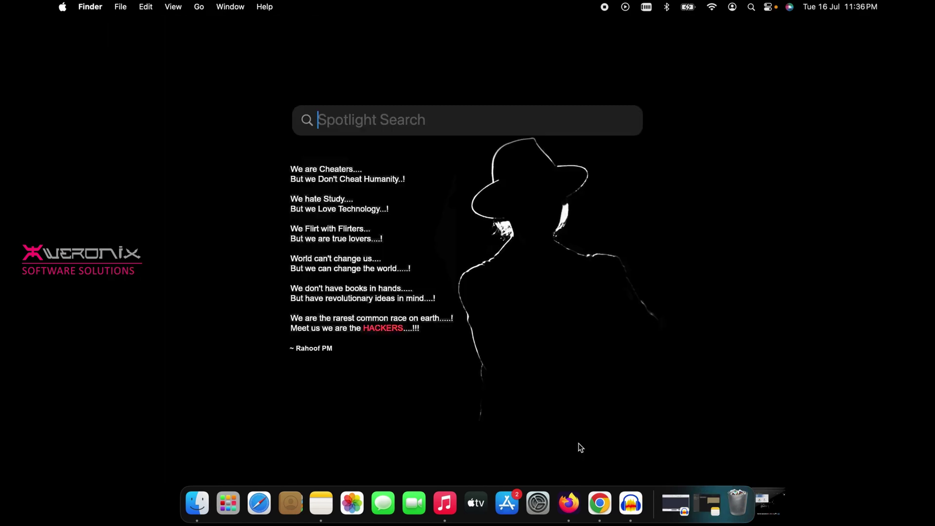
- Launch Terminal, enter 'say' with the pasted 'Greetings, citizens of the world' paragraph, and raise the volume
{"action": "type", "text": "terminal"}
{"action": "key", "text": "Return"}
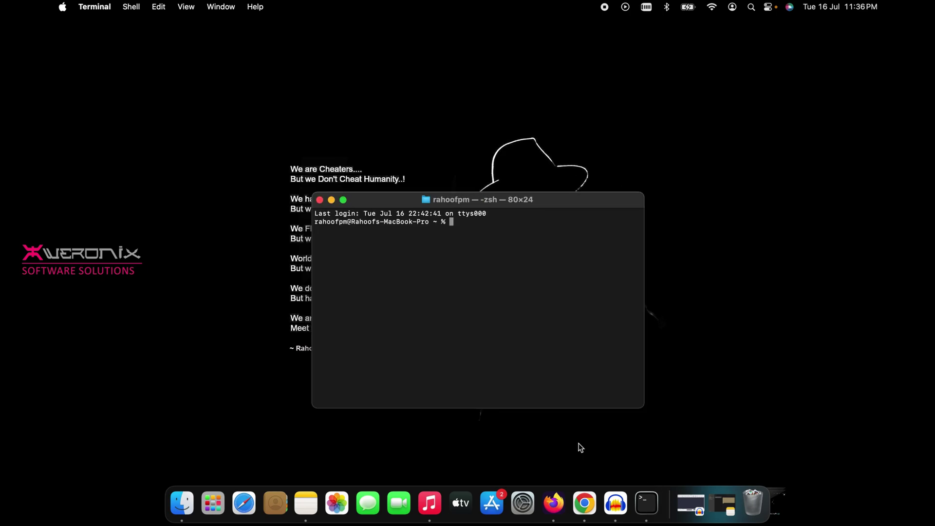
{"action": "type", "text": "say"}
{"action": "type", "text": "Greetings, citizens of the world. We are Anonymous. We are a collective of individuals dedicated to the pursuit of justice, transparency, and freedom. Our actions are driven by the belief that everyone deserves the right to privacy and freedom of expression. We stand against corruption, oppression, and any form of injustice. Our message is simple: expect us. We do not forgive. We do not forget. United as one, divided by zero. You have been warned. We are cheaters. But we don’t cheat humanity.. We hate study. But we love technology. We flirt with flirters.  But we are true lovers. World can’t change us. But. We, Change the world. We don’t have books in hands. But have revolutionary ideas in mind. We are the rarest common race on earth. Meet us, we are anonymous. Thank You For Watching This Video. Please subscribe this channel for more interesting videos."}
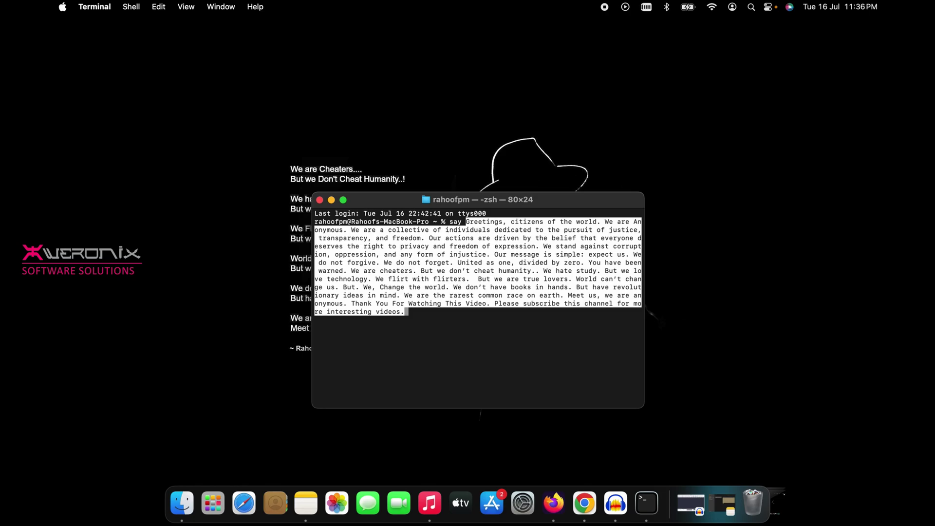
{"action": "key", "text": "XF86AudioRaiseVolume"}
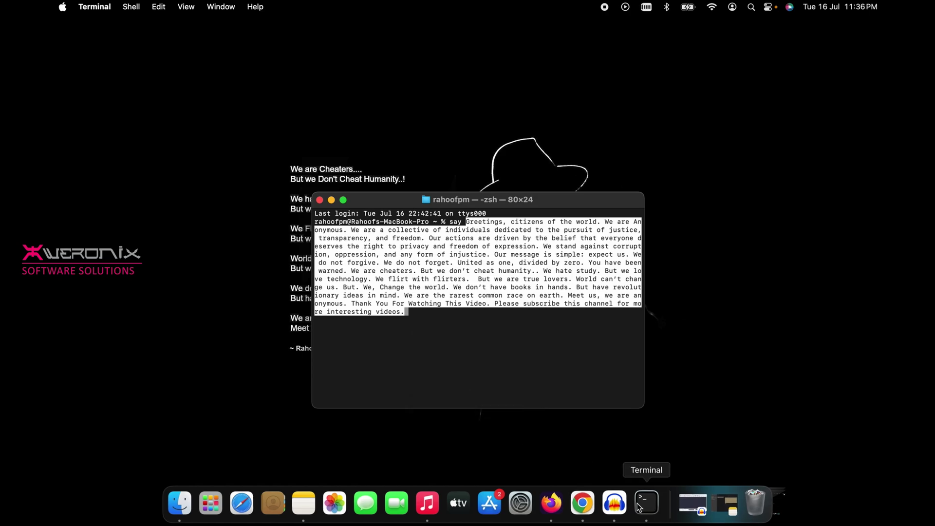
- Start an Audacity recording, then run the Terminal say command so the speech is captured
{"action": "left_click", "coordinate": [618, 505]}
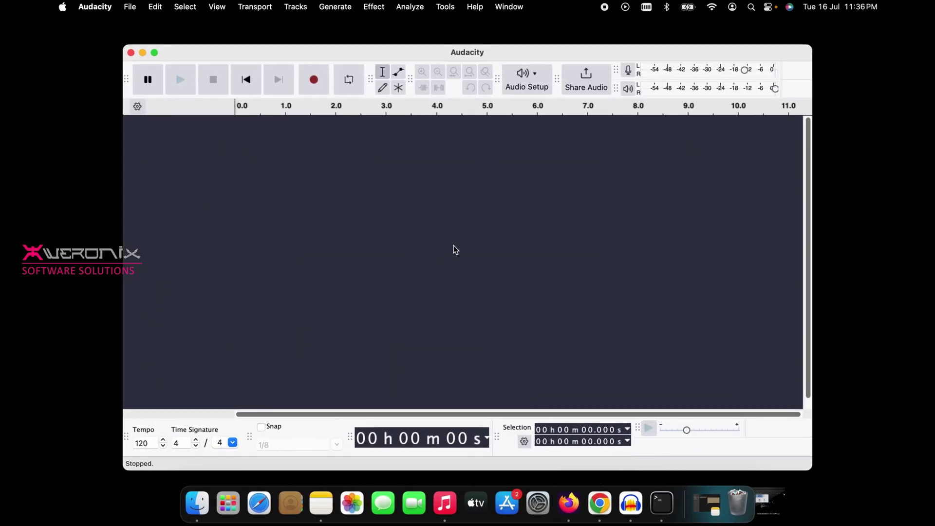
{"action": "left_click", "coordinate": [320, 79]}
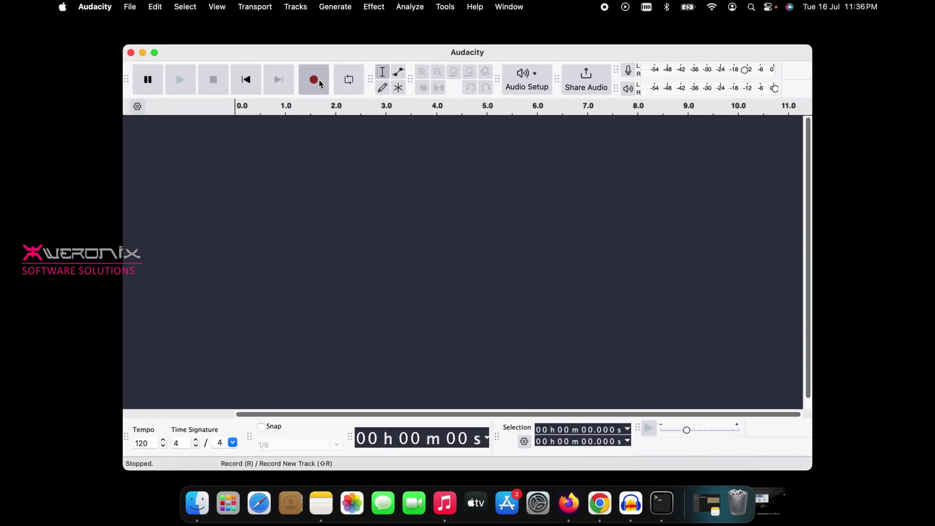
{"action": "left_click", "coordinate": [660, 501]}
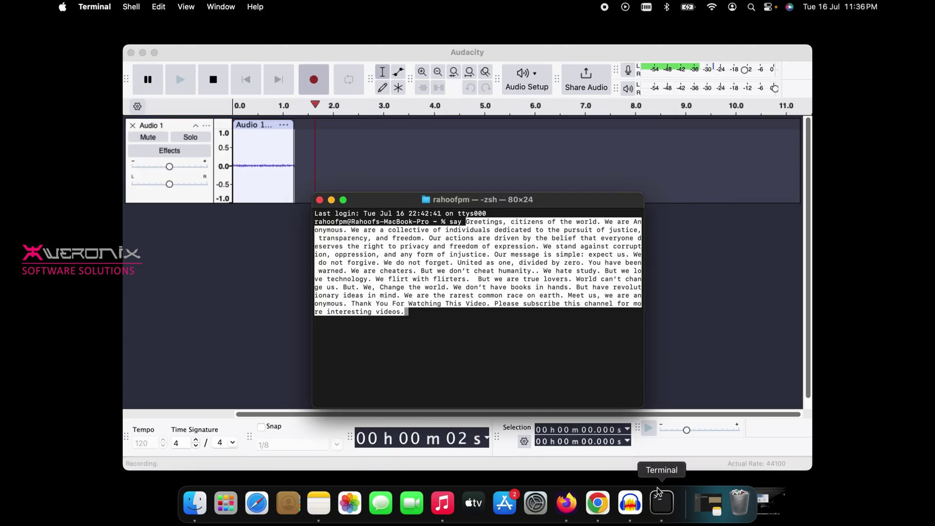
{"action": "key", "text": "Return"}
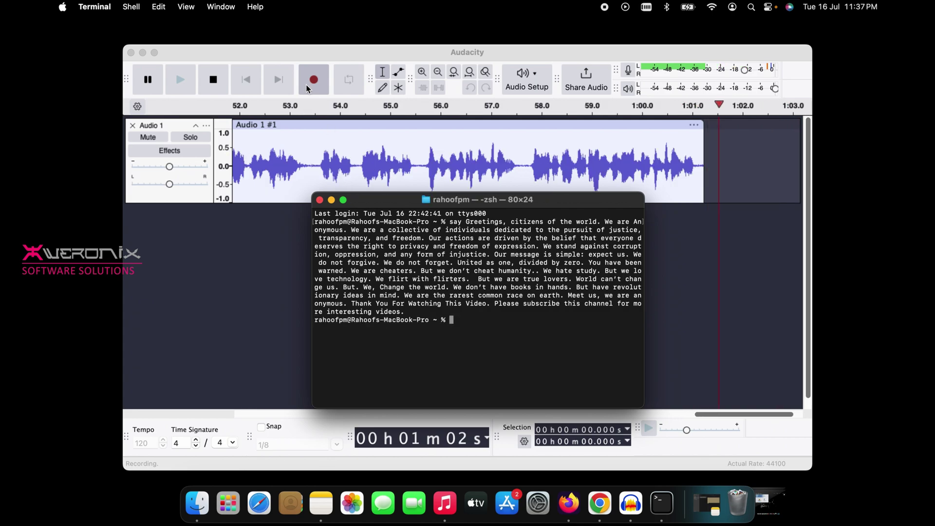
{"action": "left_click", "coordinate": [216, 82]}
- Stop the recording and export it as stereo MP3 untitled.mp3 to the Desktop
{"action": "left_click", "coordinate": [215, 83]}
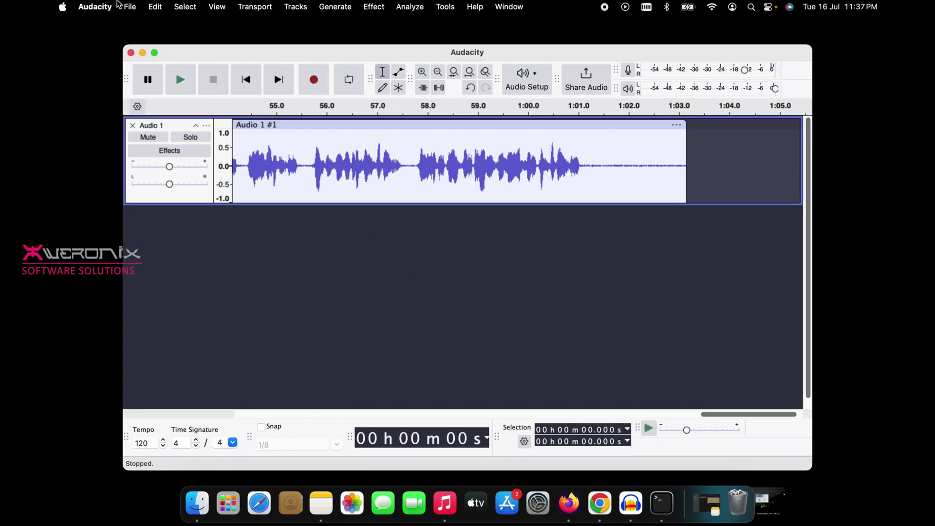
{"action": "left_click", "coordinate": [129, 7]}
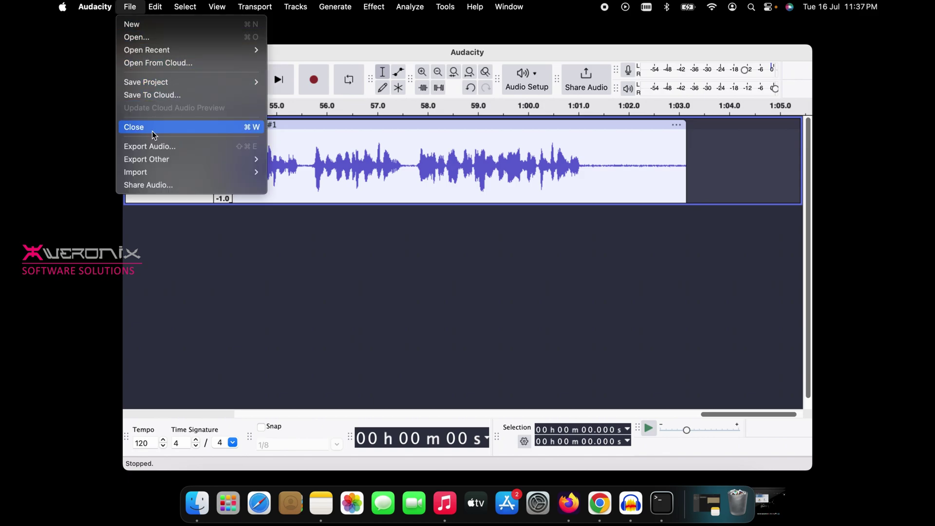
{"action": "left_click", "coordinate": [156, 147]}
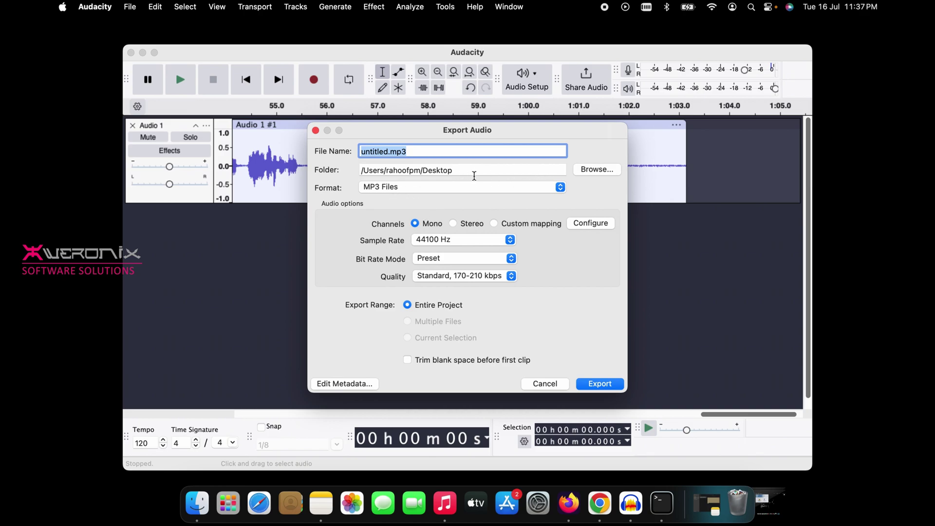
{"action": "left_click", "coordinate": [453, 224]}
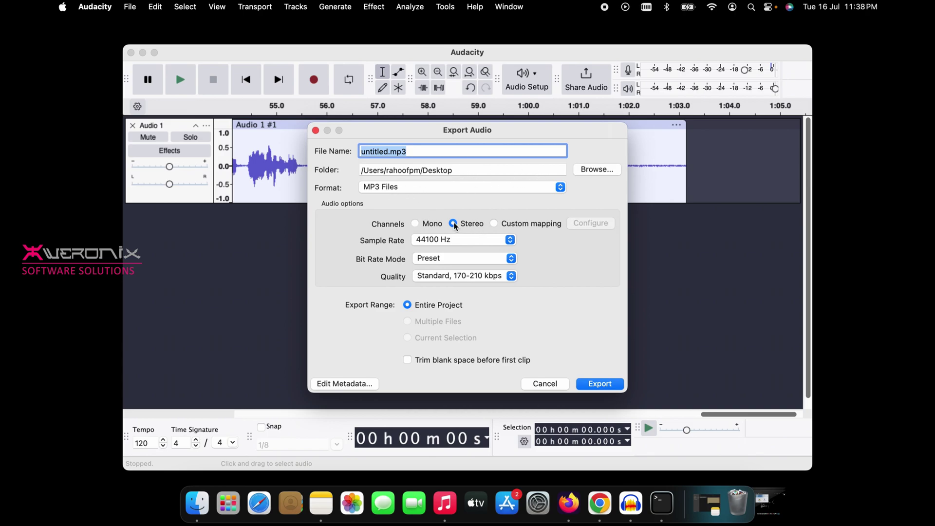
{"action": "left_click", "coordinate": [595, 384]}
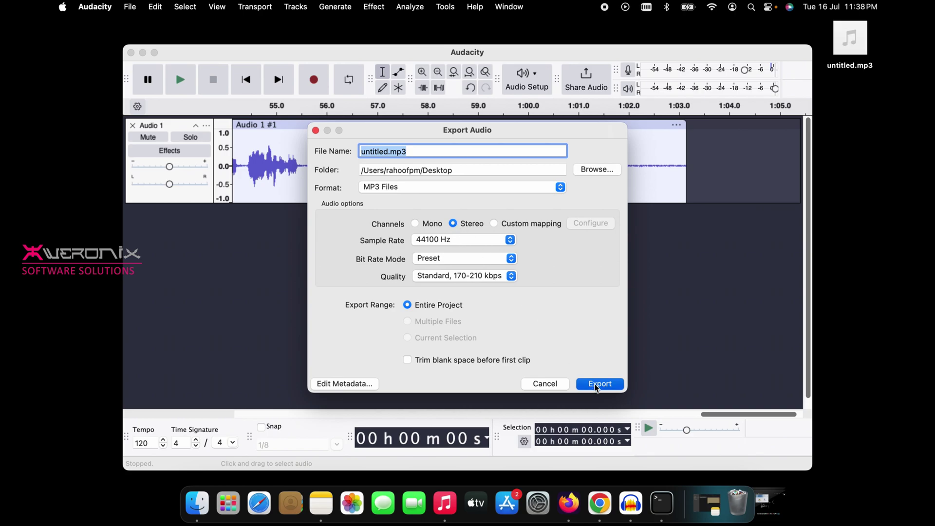
{"action": "left_click", "coordinate": [142, 53]}
- Play untitled.mp3 from the desktop in Quick Look, then close the preview
{"action": "left_click", "coordinate": [846, 57]}
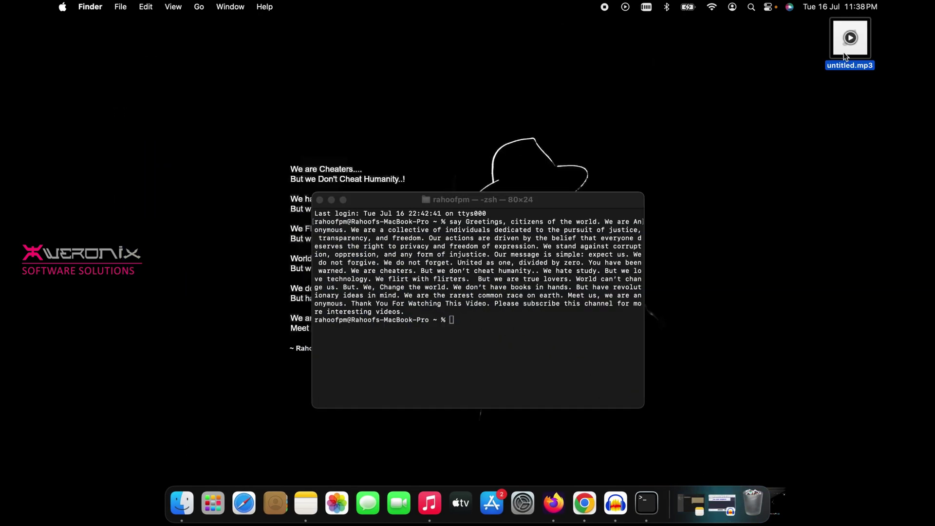
{"action": "key", "text": "space"}
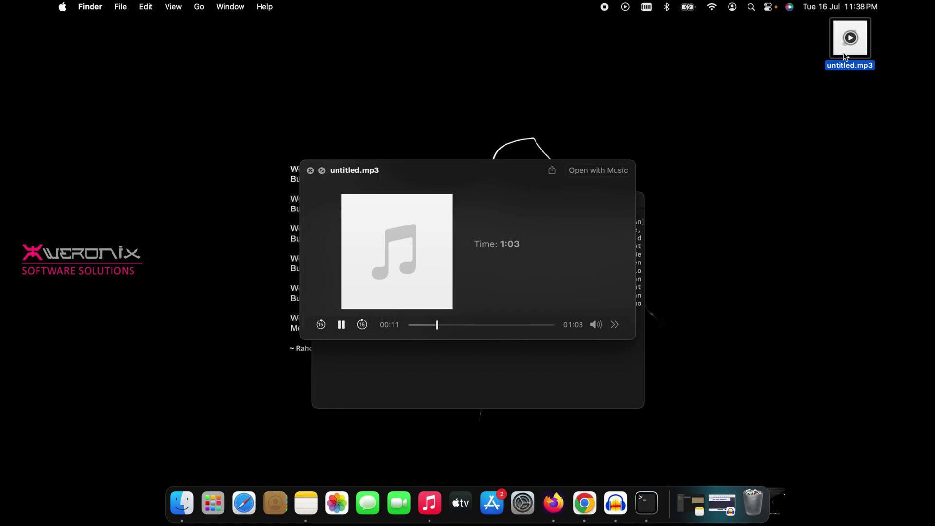
{"action": "key", "text": "space"}
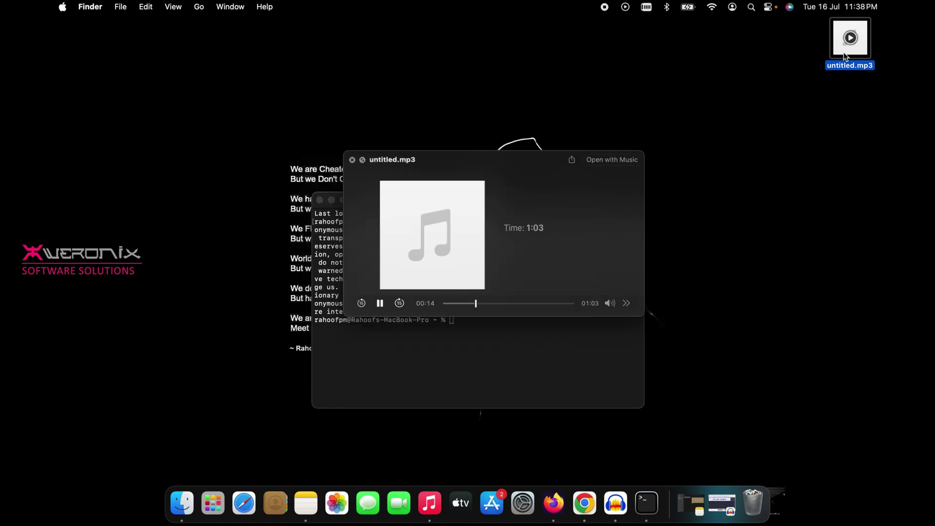